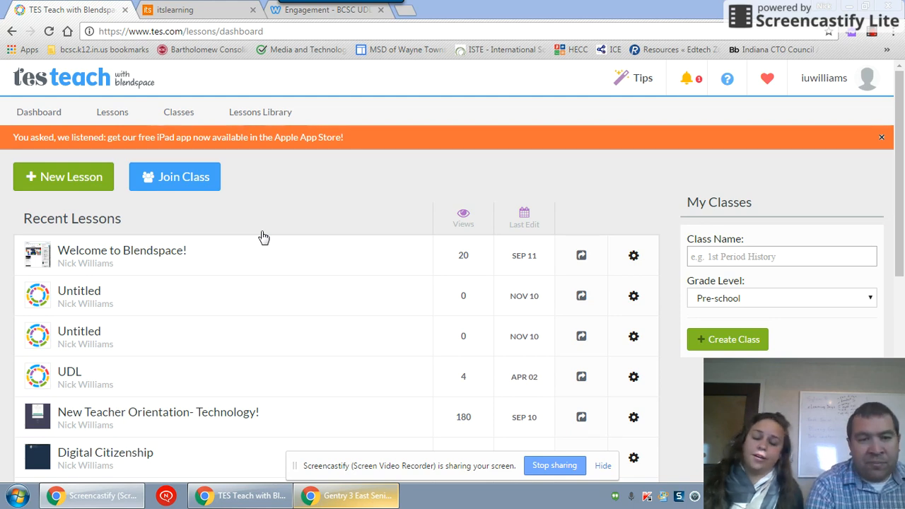
# Create a new lesson and title it "Four Min Friday Fun"
pyautogui.click(75, 190)
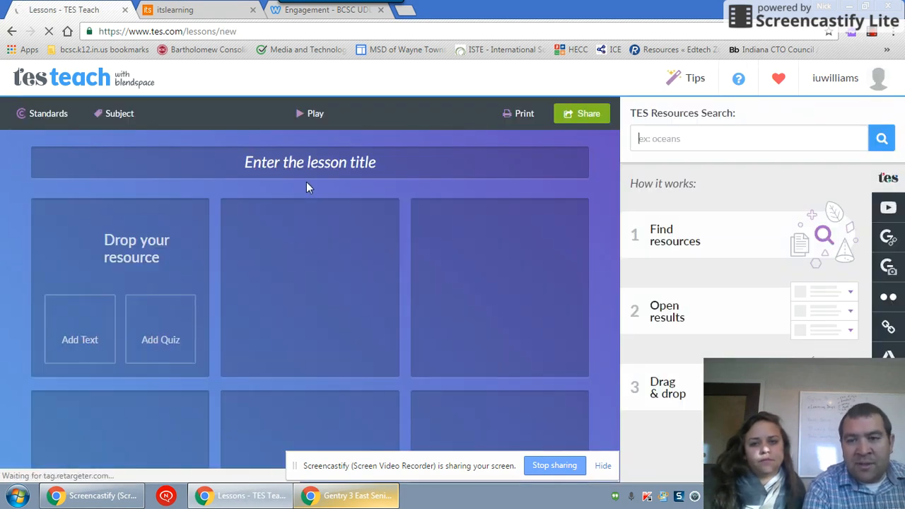
pyautogui.moveTo(228, 268)
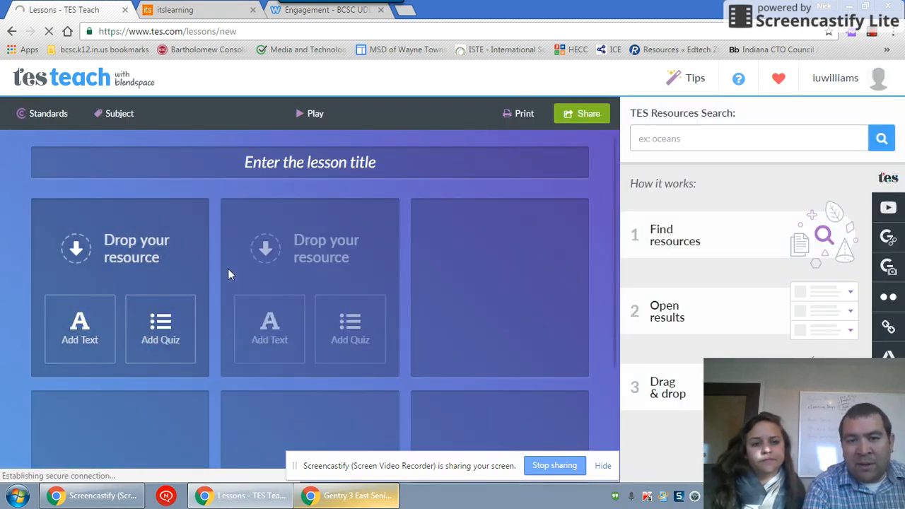
pyautogui.scroll(-1, 289, 289)
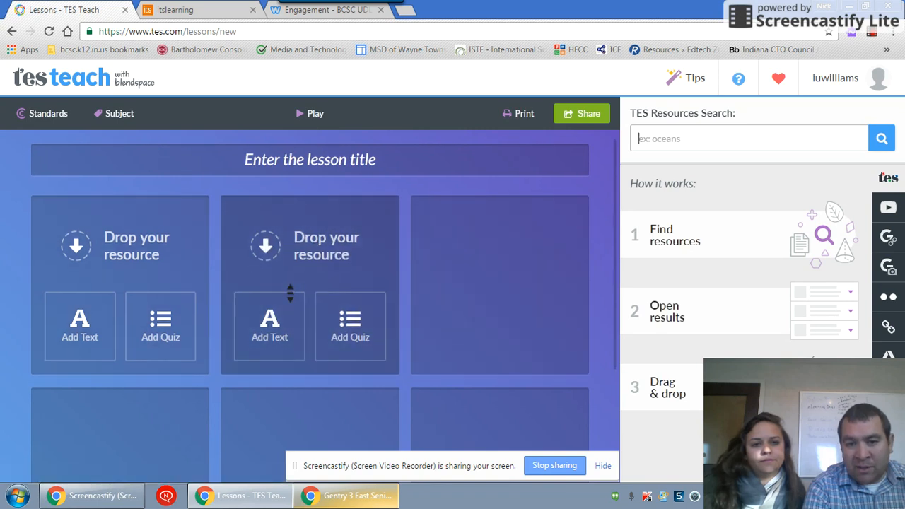
pyautogui.scroll(-2, 289, 291)
pyautogui.scroll(3, 289, 291)
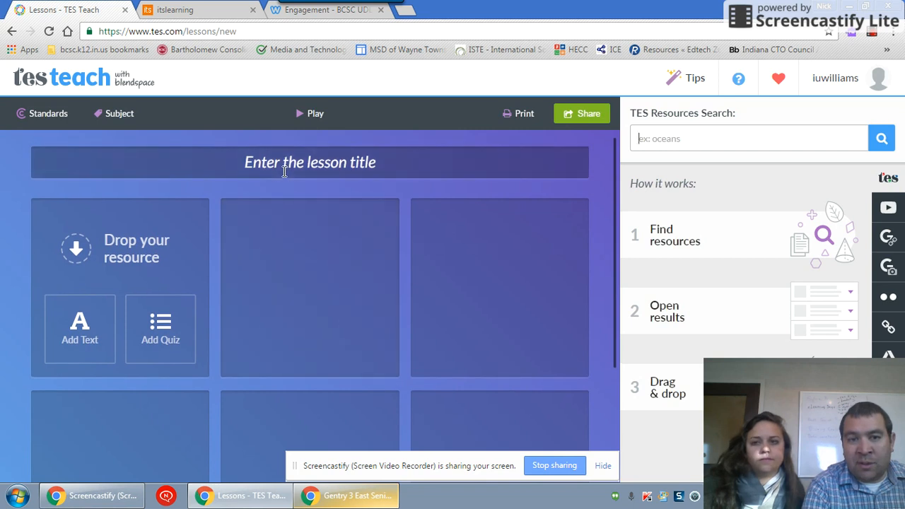
pyautogui.click(284, 171)
pyautogui.write('Four M')
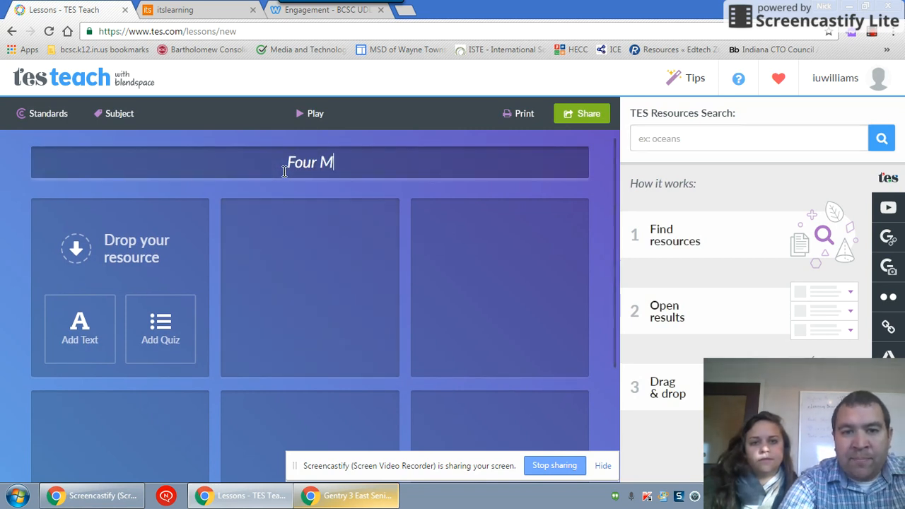
pyautogui.write('in Friday Fun')
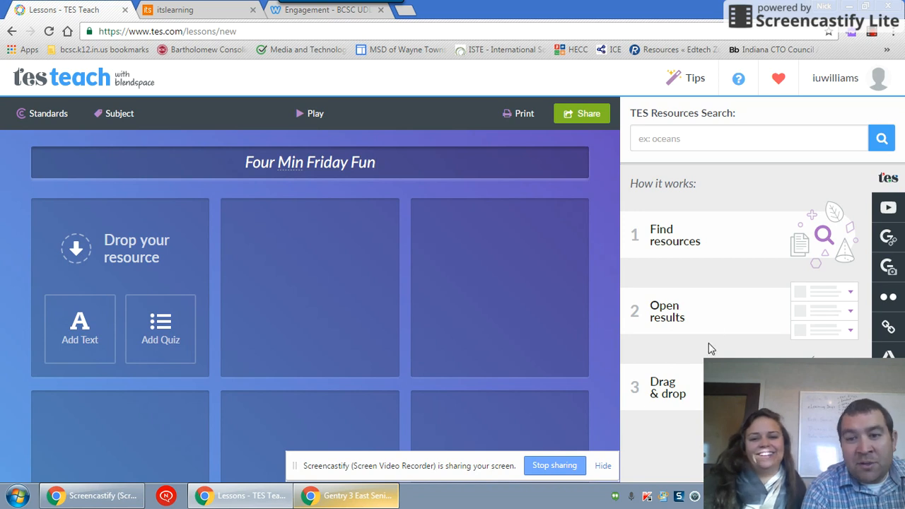
# Search YouTube for "dogs" and place the "Dogs just don't want to bath" video in the lesson's first tile
pyautogui.click(888, 207)
pyautogui.click(746, 142)
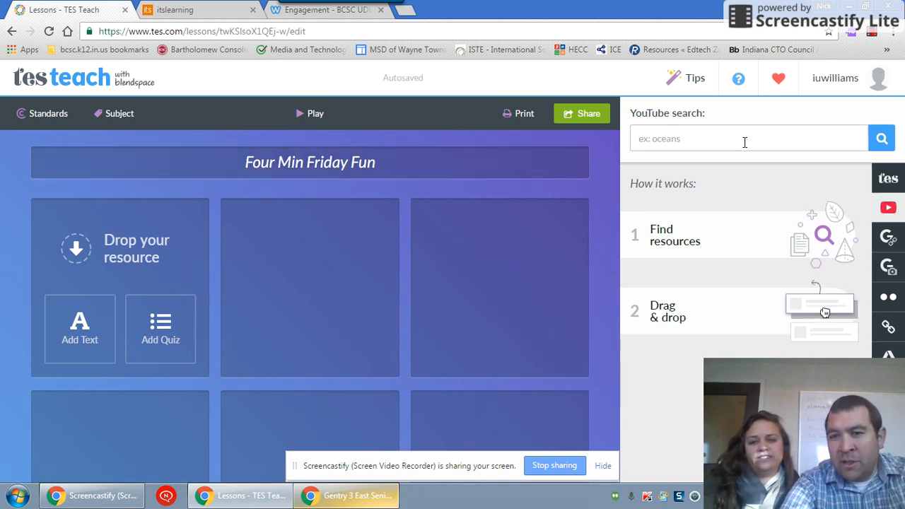
pyautogui.write('dogs')
pyautogui.press('Return')
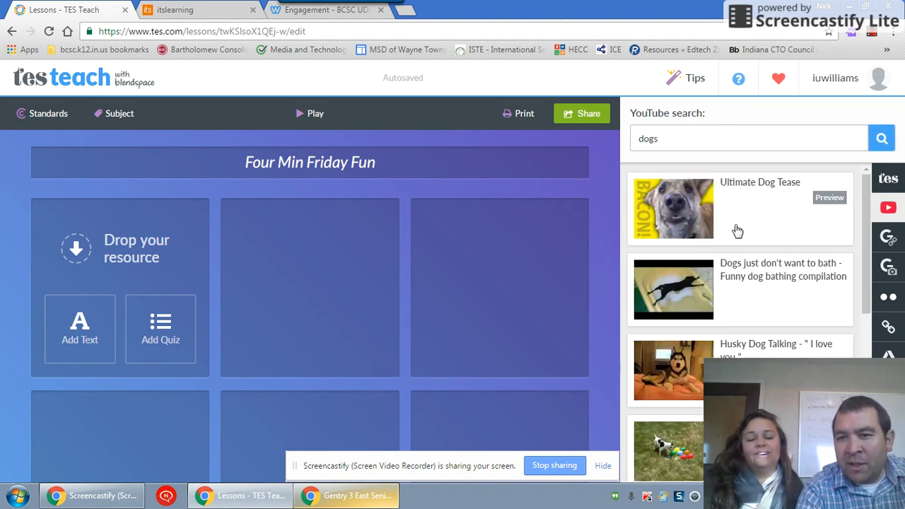
pyautogui.moveTo(703, 304); pyautogui.dragTo(162, 261)
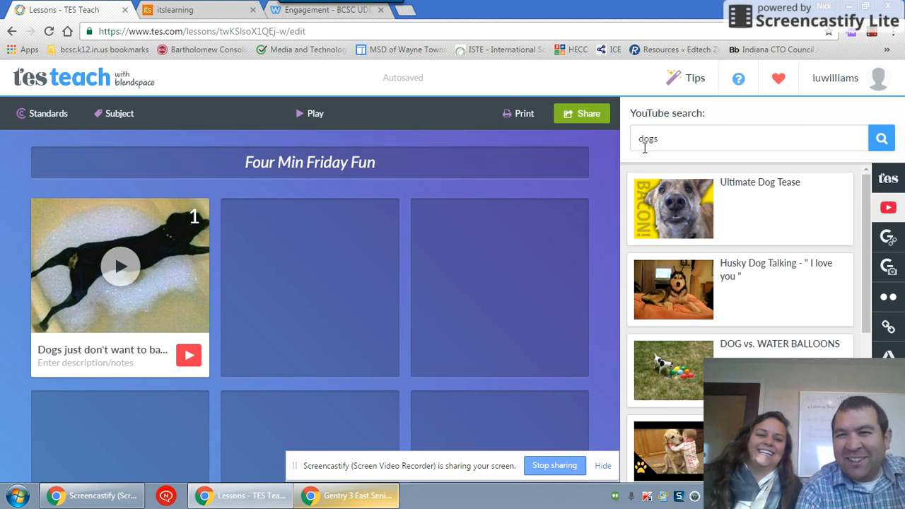
# Place the "Dog - Wikipedia" Google result in the second tile and the chihuahua picture from Google Images in the third
pyautogui.click(890, 241)
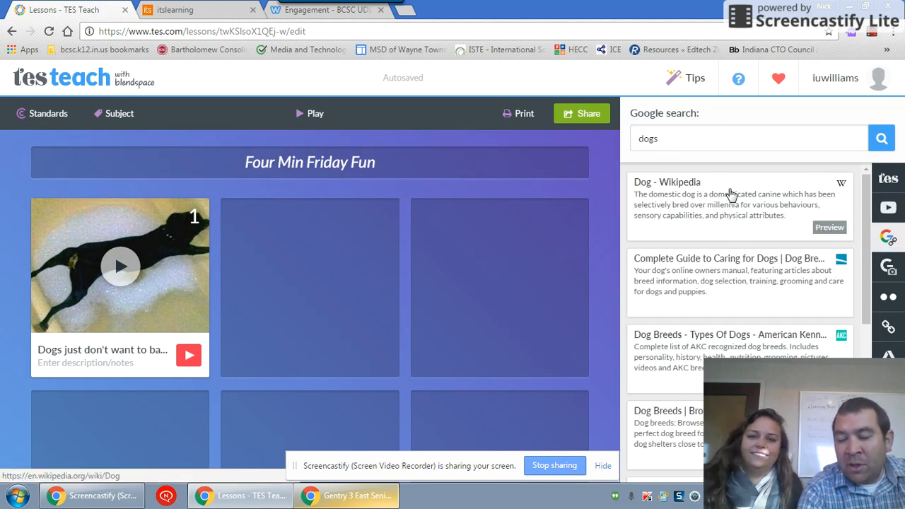
pyautogui.moveTo(733, 193); pyautogui.dragTo(275, 259)
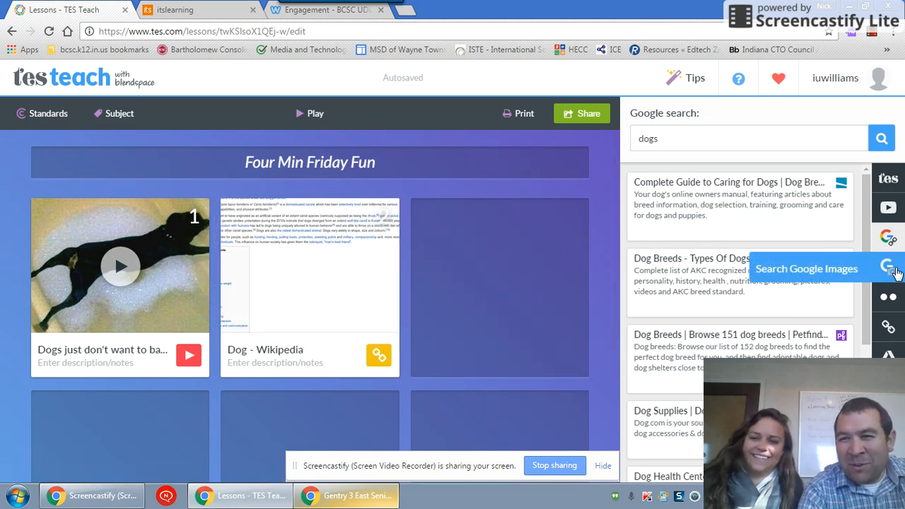
pyautogui.click(889, 267)
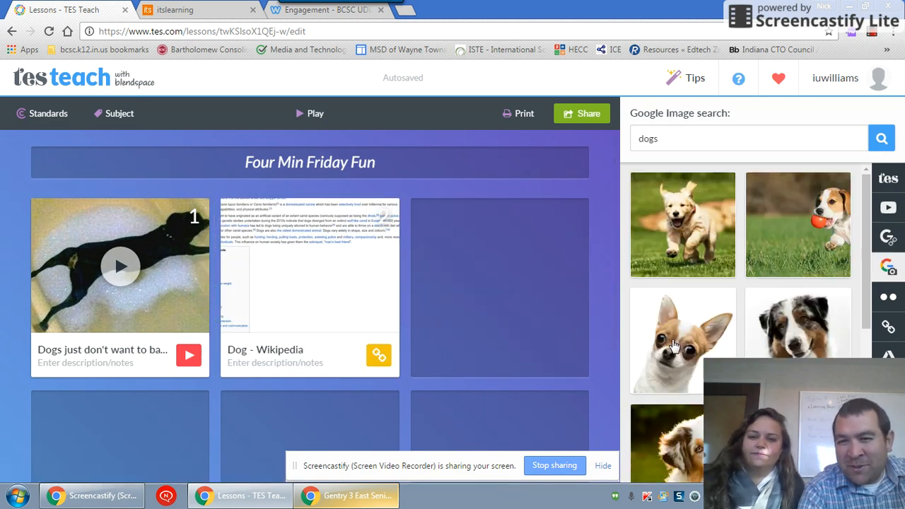
pyautogui.moveTo(673, 345); pyautogui.dragTo(434, 273)
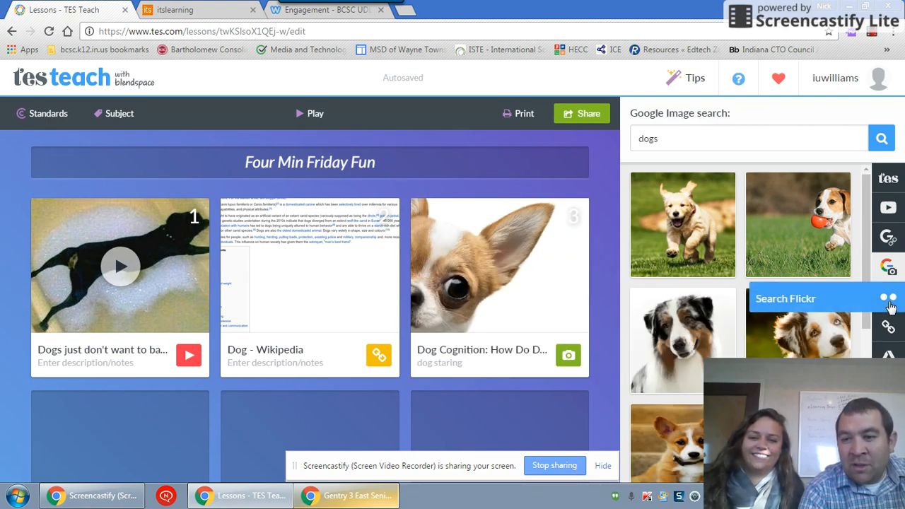
pyautogui.click(889, 328)
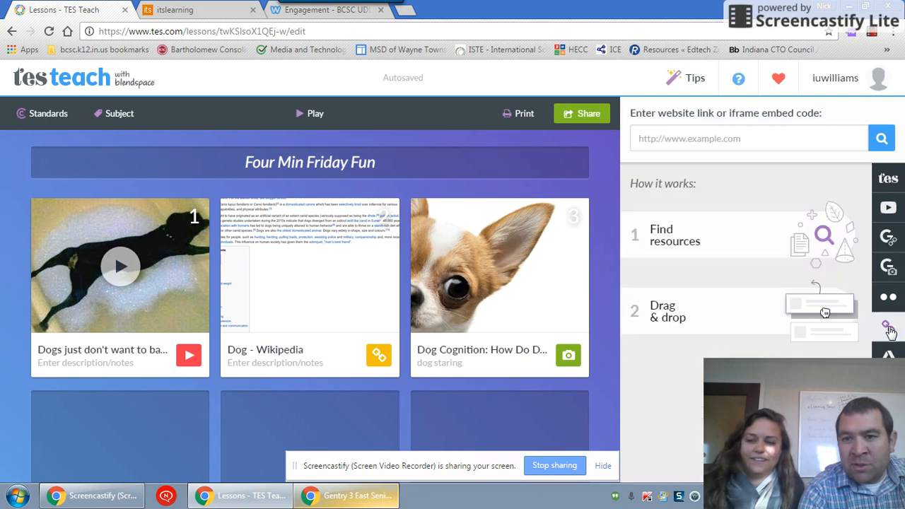
pyautogui.write('www.bcsc.k12.')
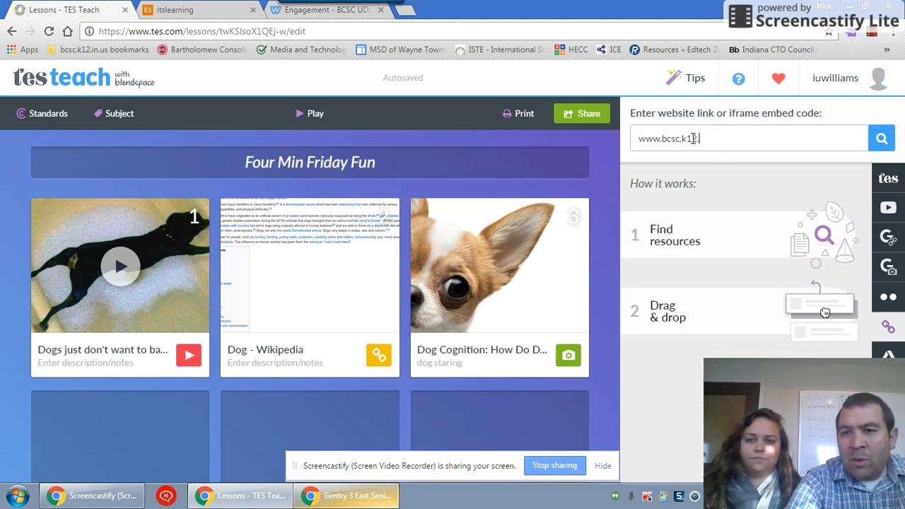
pyautogui.write('in.us')
pyautogui.press('Return')
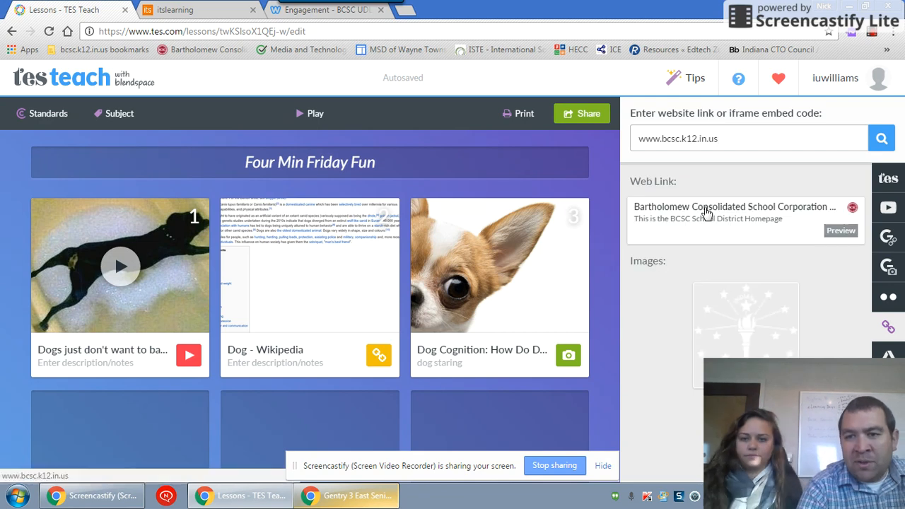
pyautogui.moveTo(705, 236); pyautogui.dragTo(121, 420)
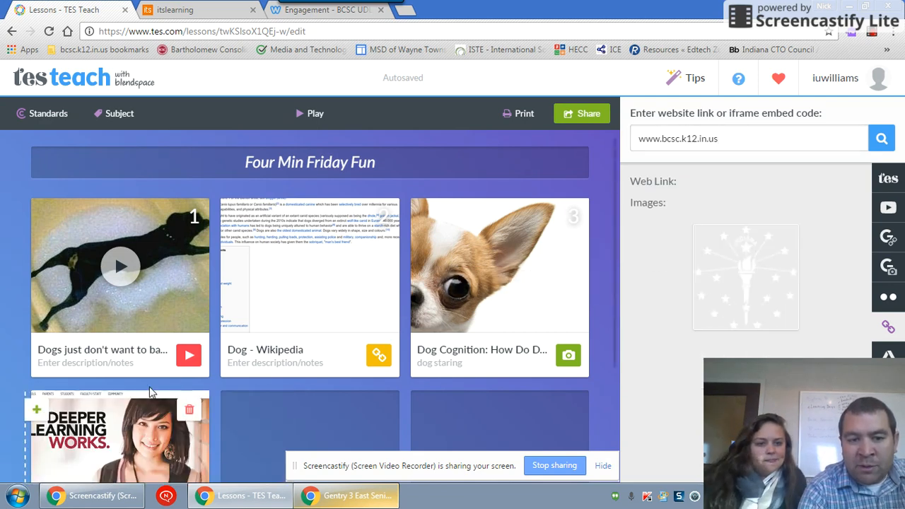
pyautogui.scroll(-3, 190, 366)
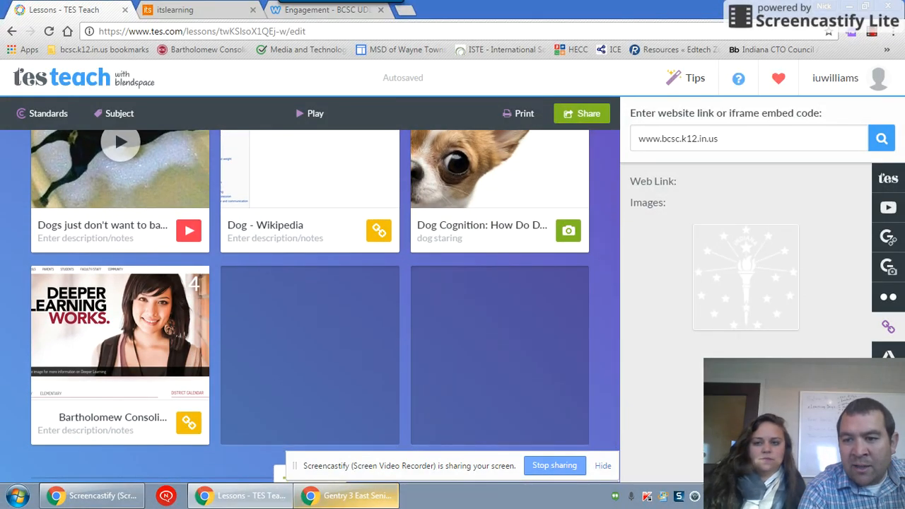
# Clear the "dogs" search in Google Drive and browse the Drive folders for possible lesson resources
pyautogui.click(888, 354)
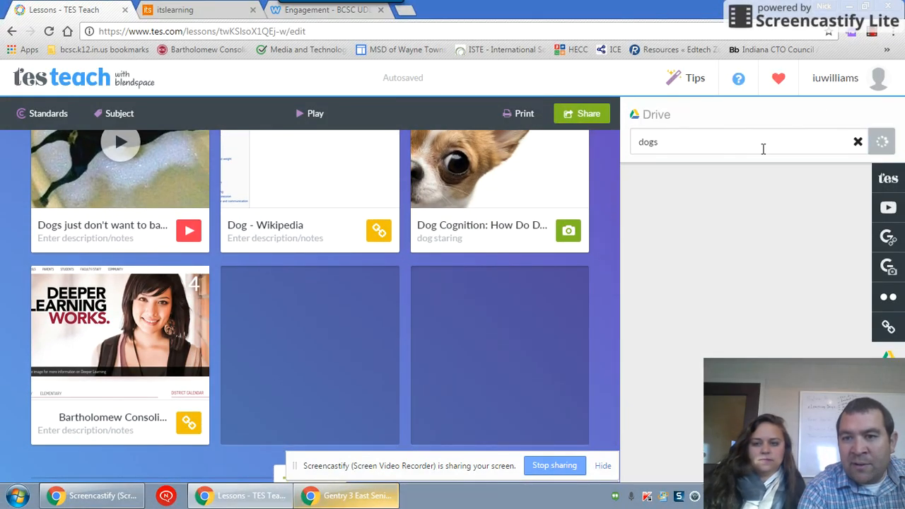
pyautogui.click(858, 142)
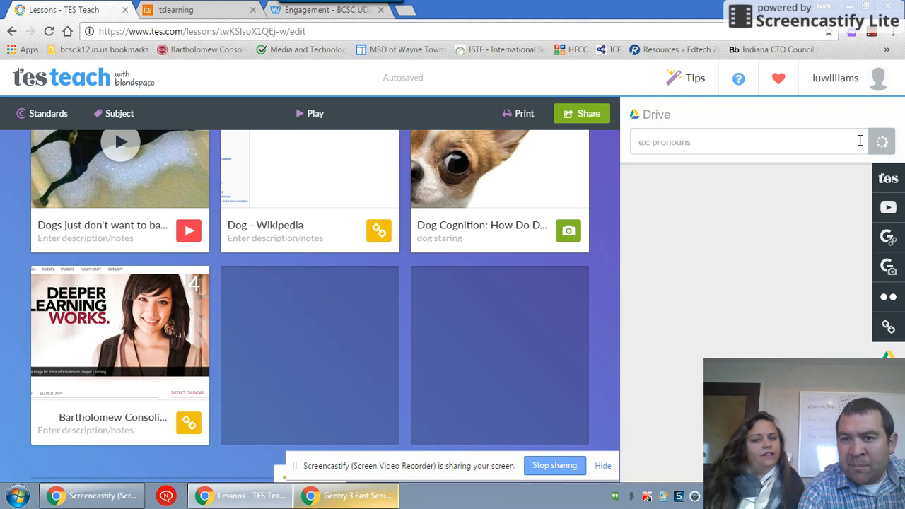
pyautogui.scroll(-4, 743, 238)
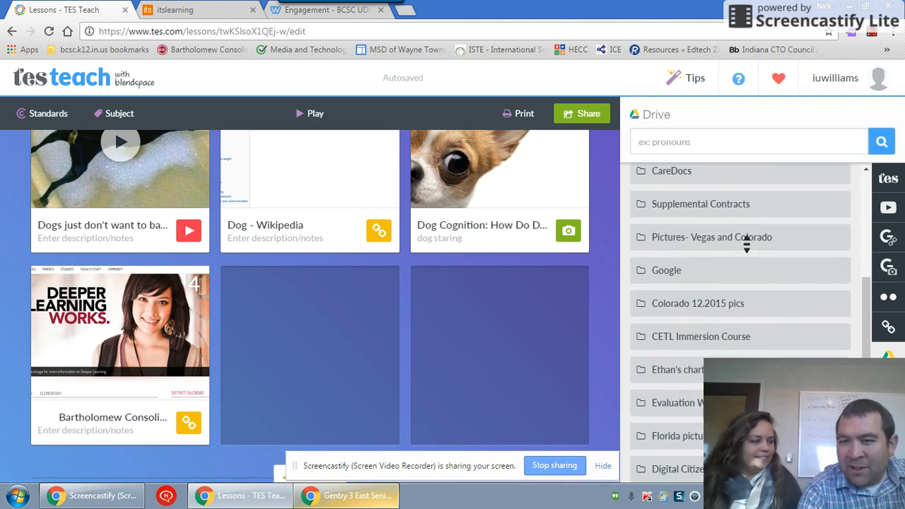
pyautogui.scroll(-2, 746, 244)
pyautogui.scroll(2, 746, 244)
pyautogui.scroll(-1, 746, 242)
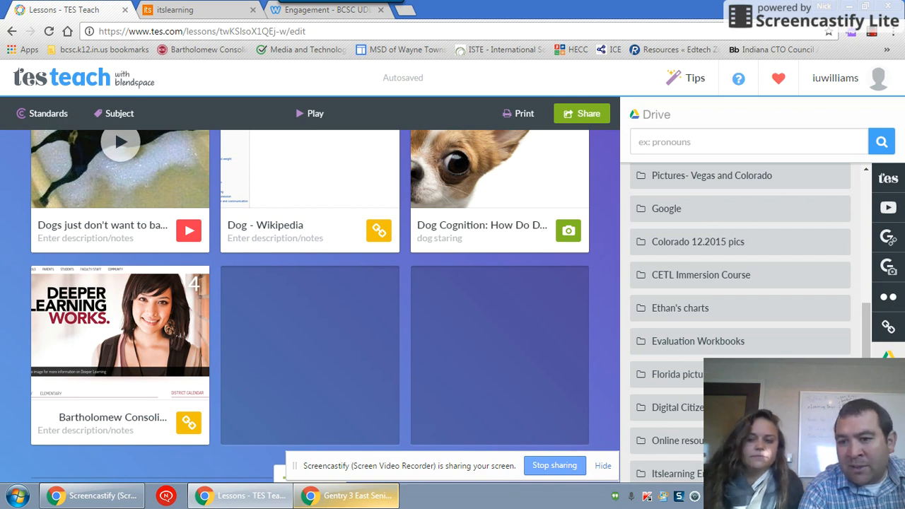
# Place the uploaded file BCSC2016.pdf in the fifth tile and add a text resource reading "Dogs" to the sixth
pyautogui.click(888, 416)
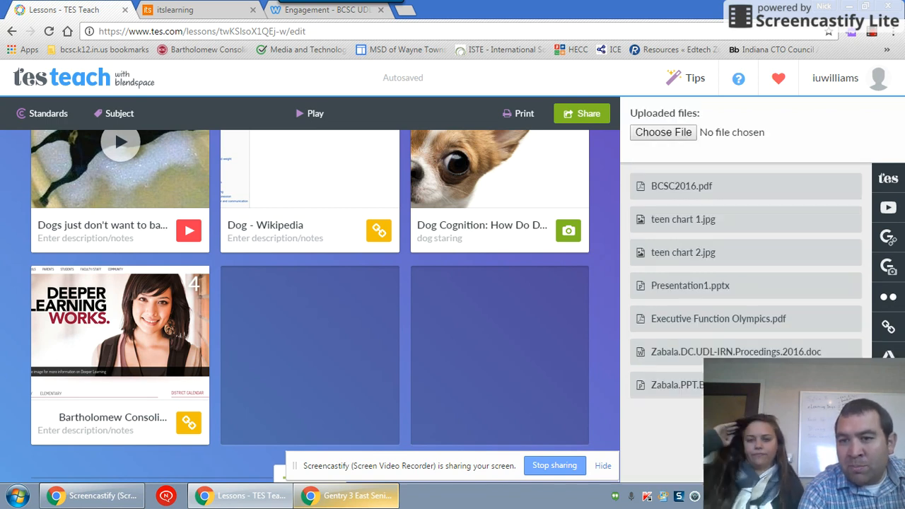
pyautogui.moveTo(699, 197); pyautogui.dragTo(338, 347)
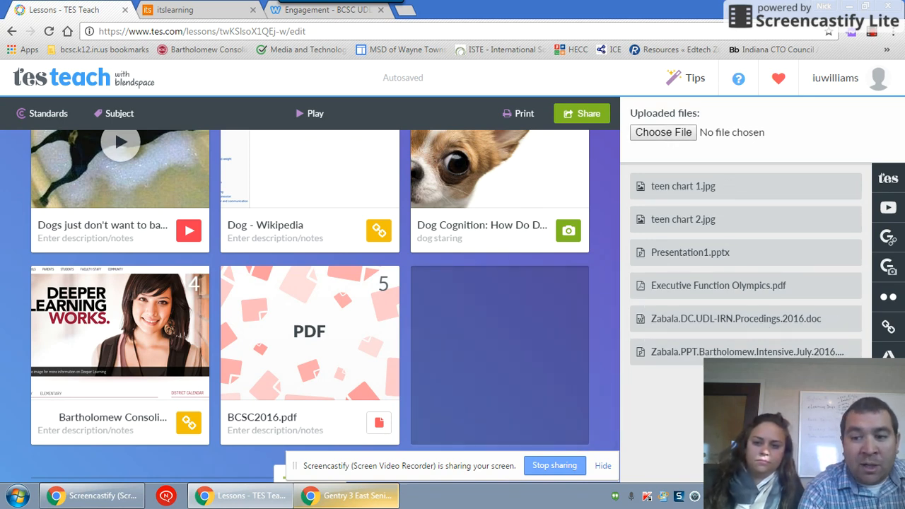
pyautogui.moveTo(497, 366)
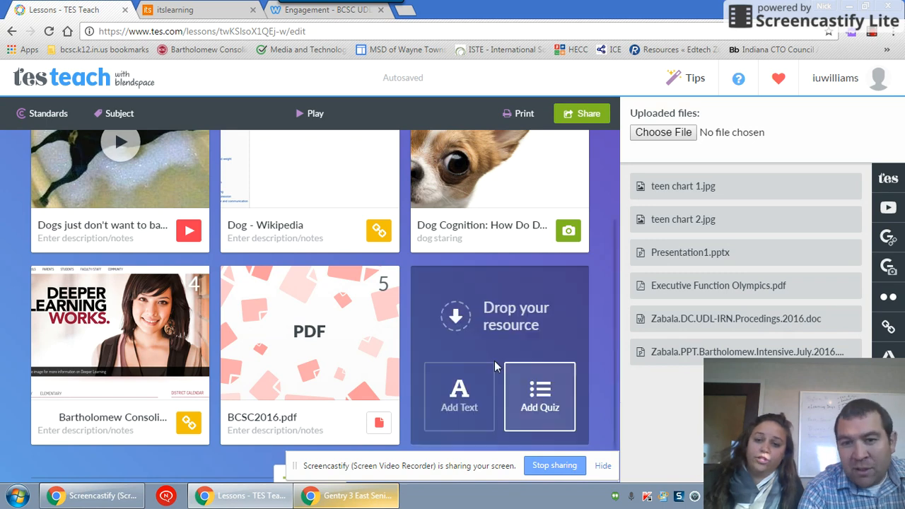
pyautogui.click(455, 390)
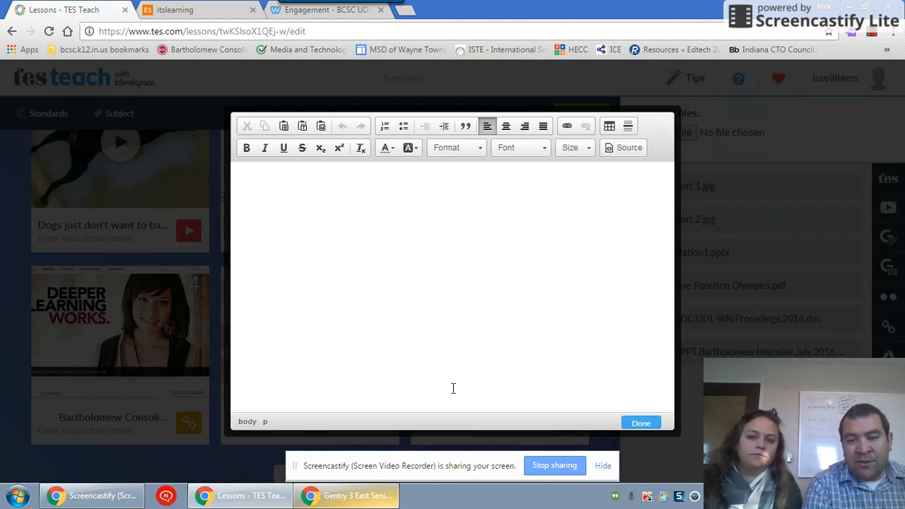
pyautogui.write('Dogs')
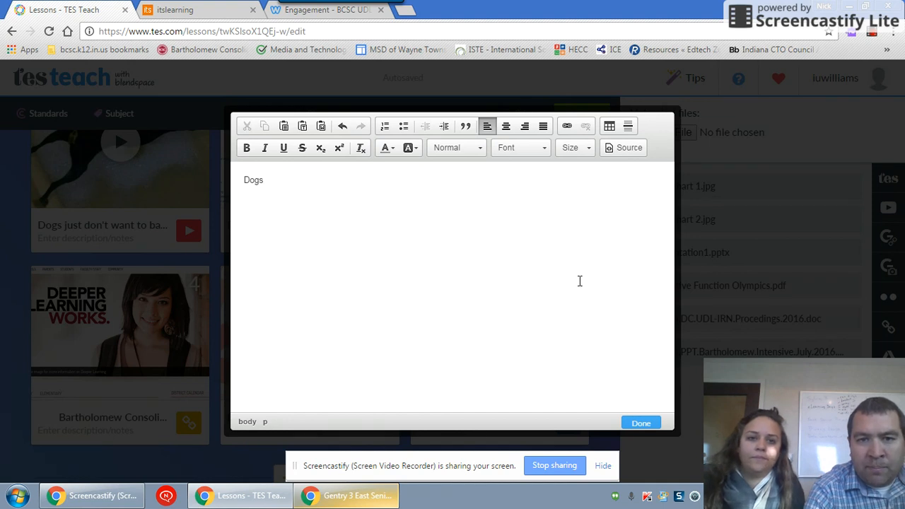
pyautogui.click(641, 424)
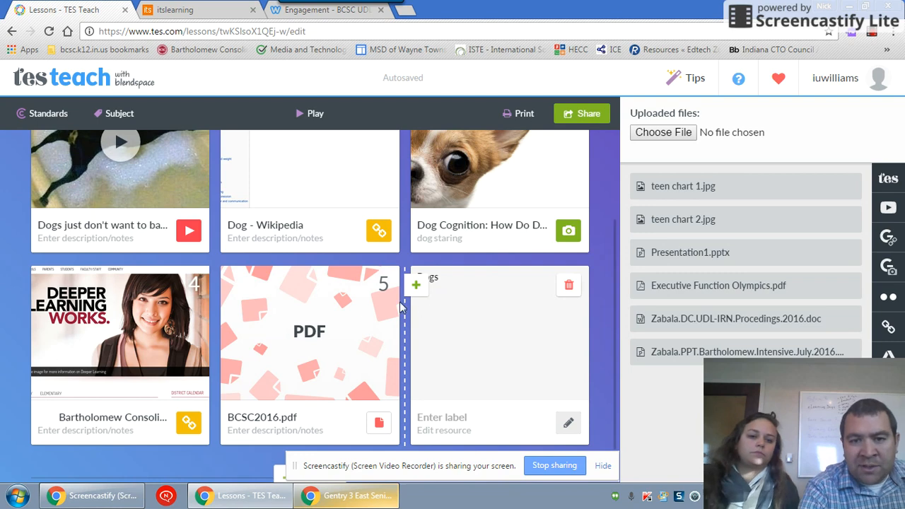
# Add a row of empty tiles below the lesson's second row
pyautogui.scroll(1, 278, 239)
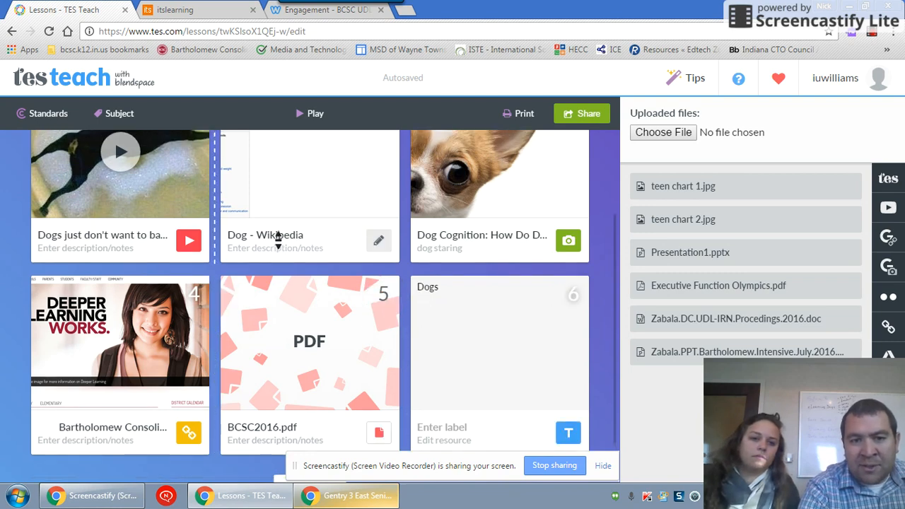
pyautogui.scroll(-1, 277, 240)
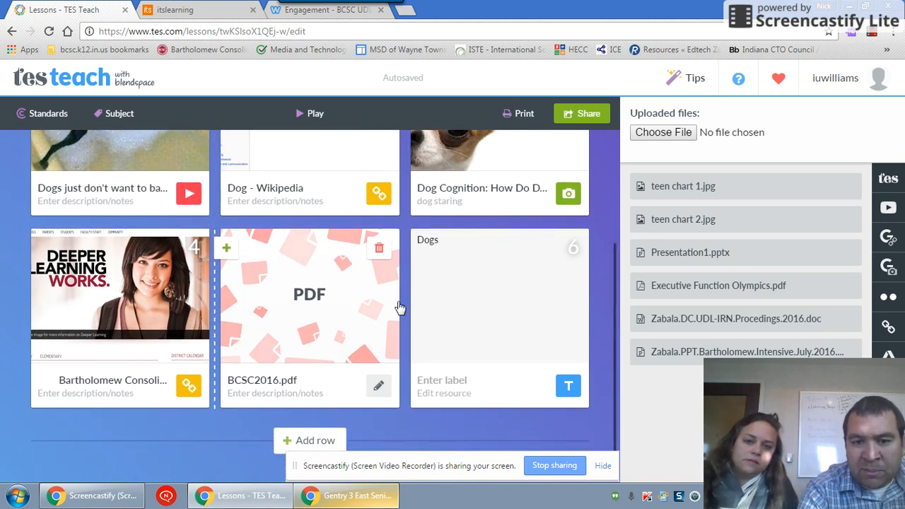
pyautogui.click(304, 440)
# Add a quiz with a third answer field in the first tile of the new row, and discard the blank quiz
pyautogui.scroll(-2, 297, 371)
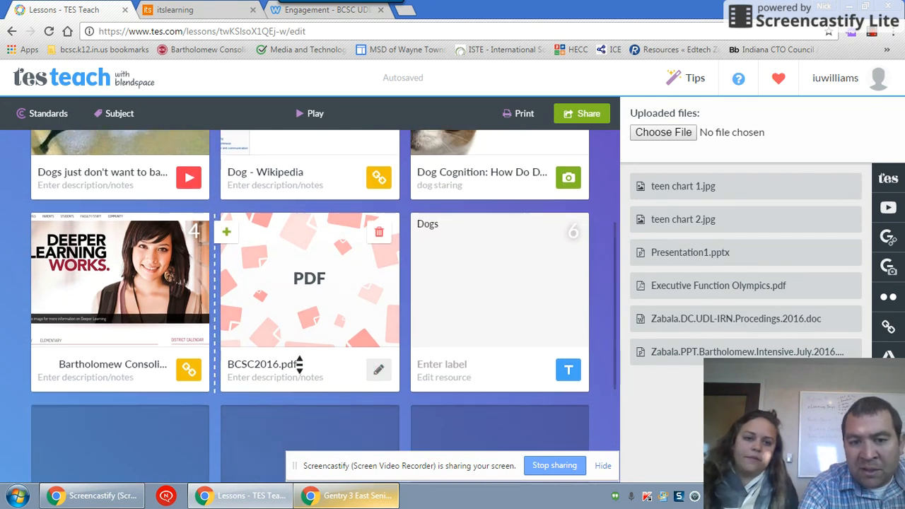
pyautogui.moveTo(99, 364)
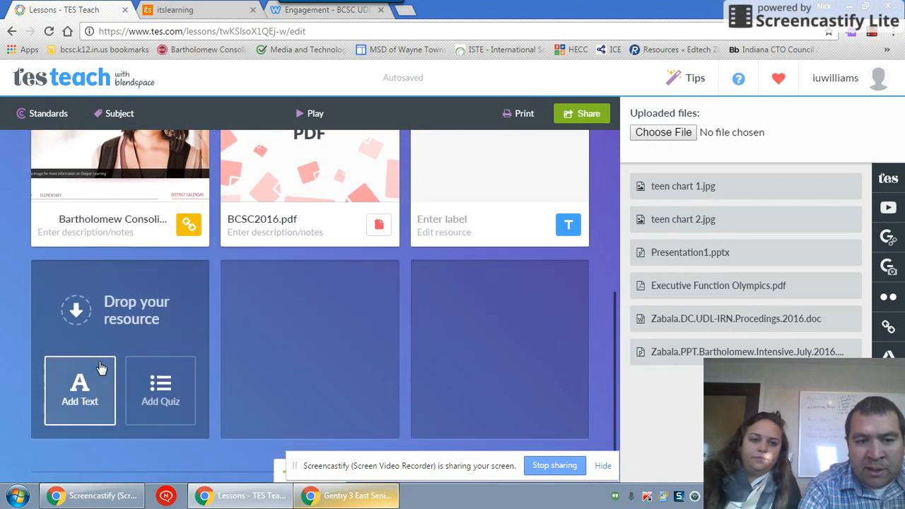
pyautogui.click(161, 381)
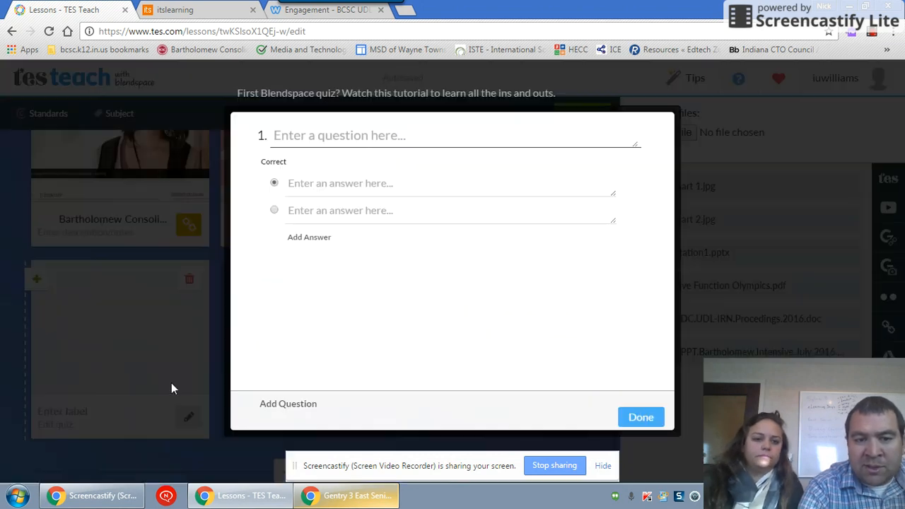
pyautogui.click(311, 239)
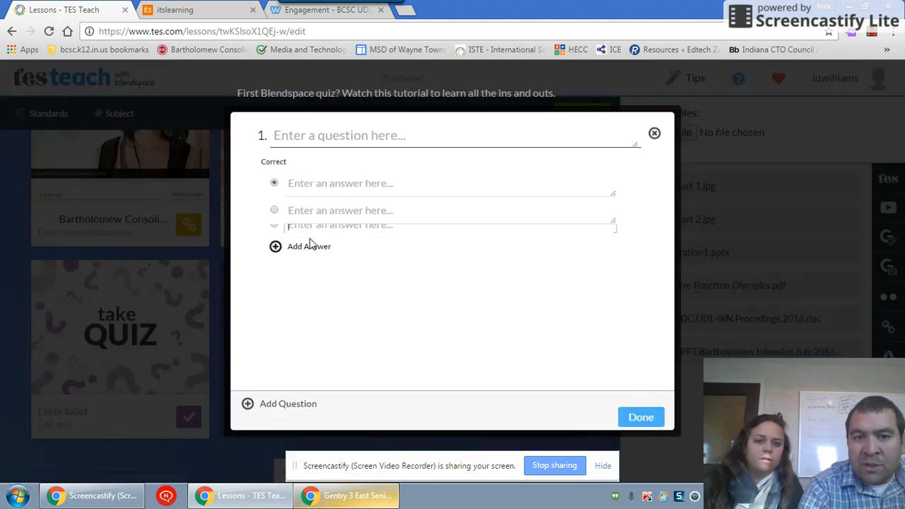
pyautogui.click(325, 144)
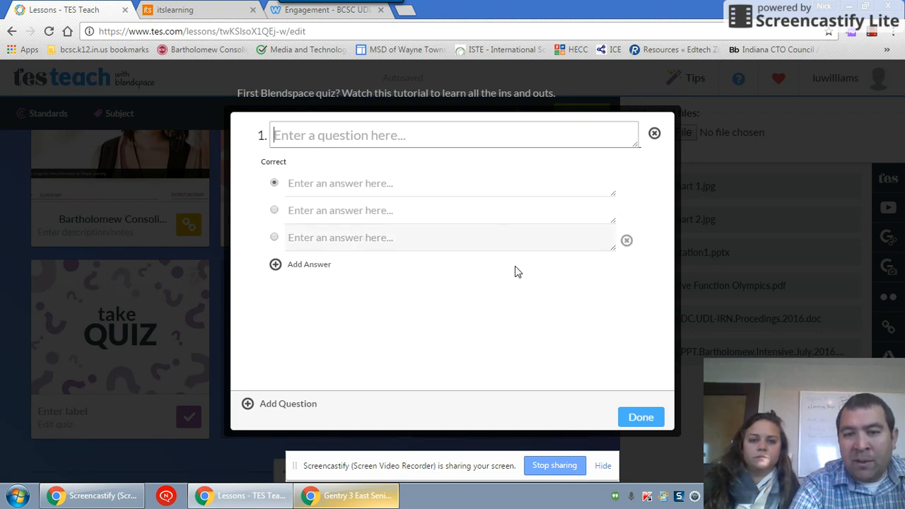
pyautogui.click(644, 418)
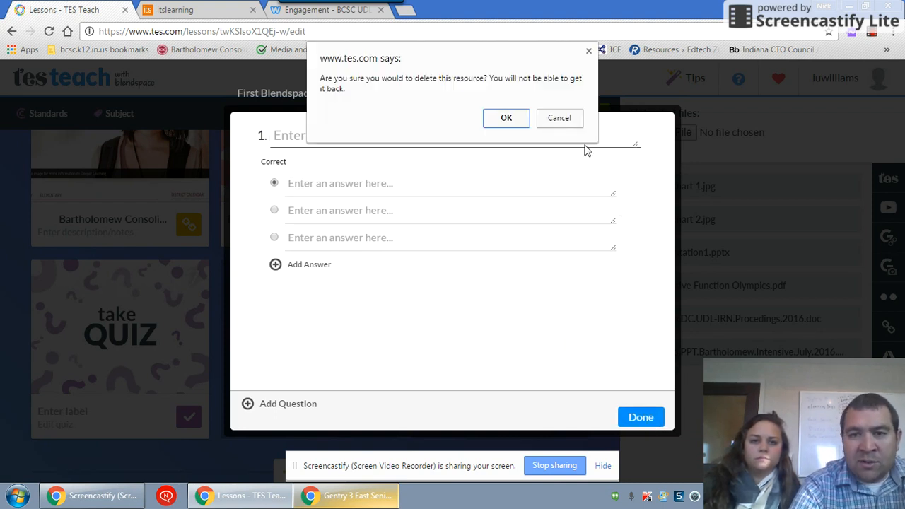
pyautogui.click(519, 120)
# Open the sharing options for the Four Min Friday Fun lesson and copy its lesson link
pyautogui.scroll(3, 391, 234)
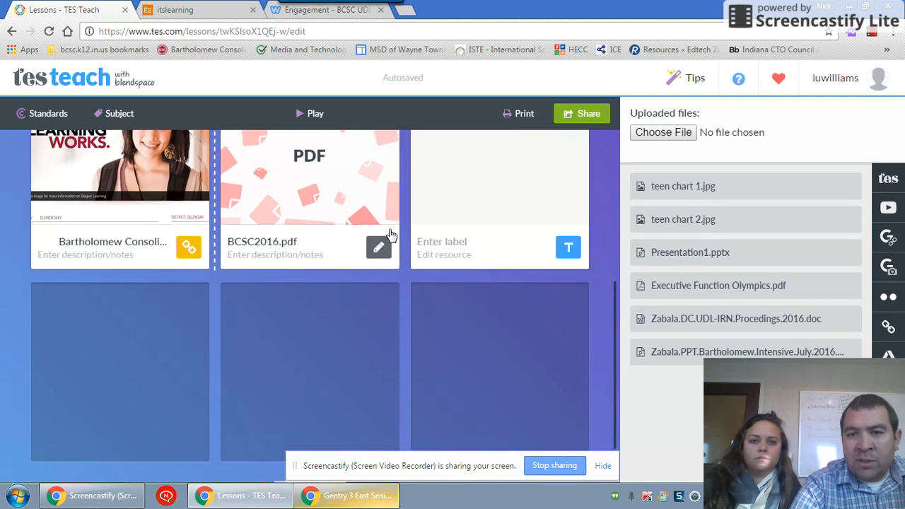
pyautogui.scroll(1, 392, 238)
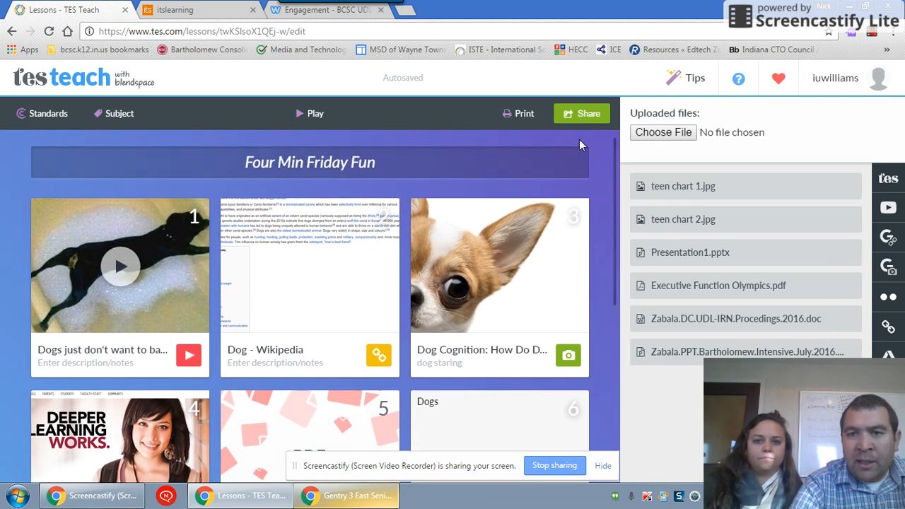
pyautogui.click(590, 119)
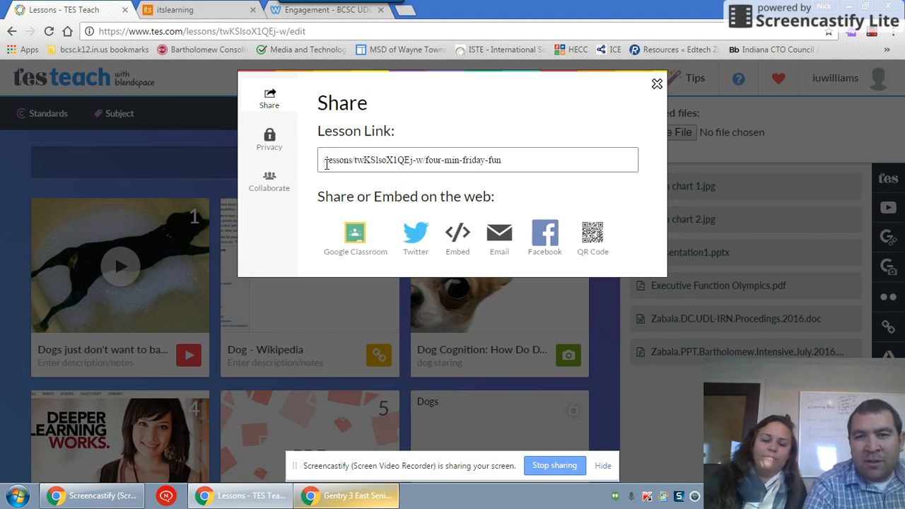
pyautogui.click(326, 163)
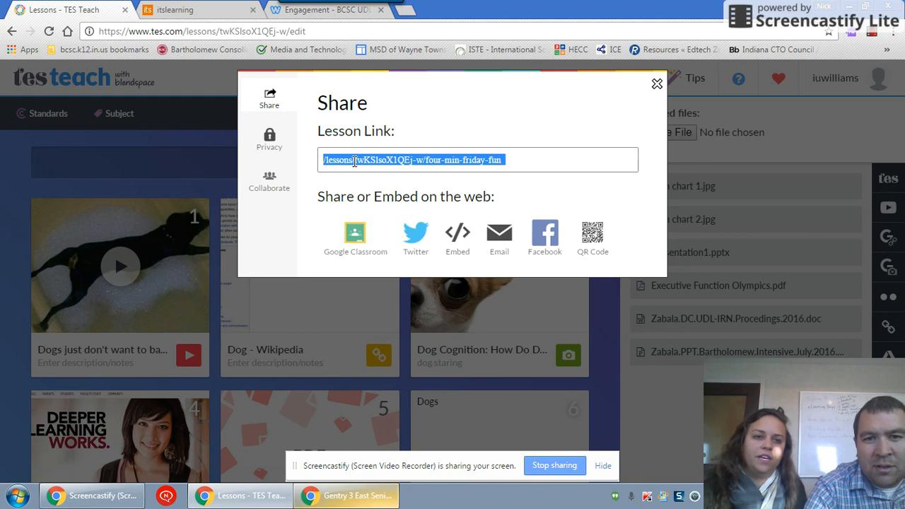
pyautogui.rightClick(354, 161)
pyautogui.click(364, 173)
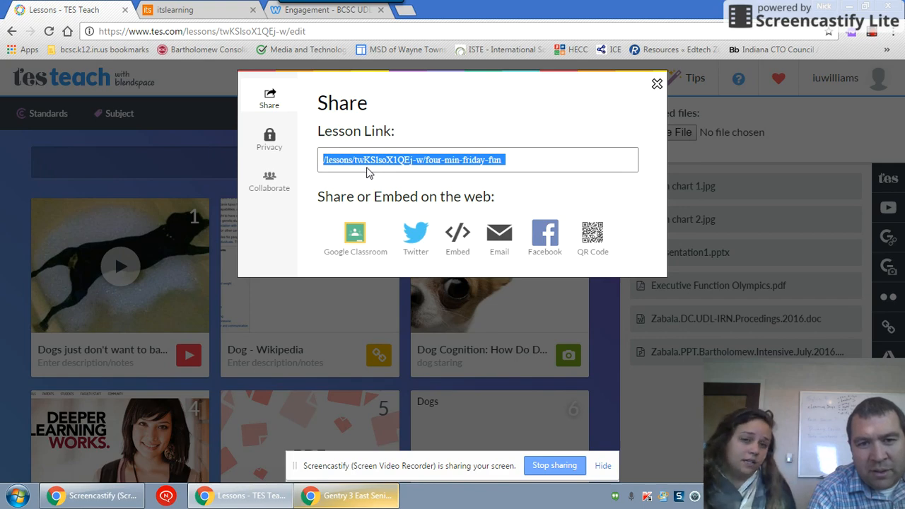
# Switch to itslearning, move it into its own window, and start a Link element in the Four Min Friday Fun course folder
pyautogui.click(170, 10)
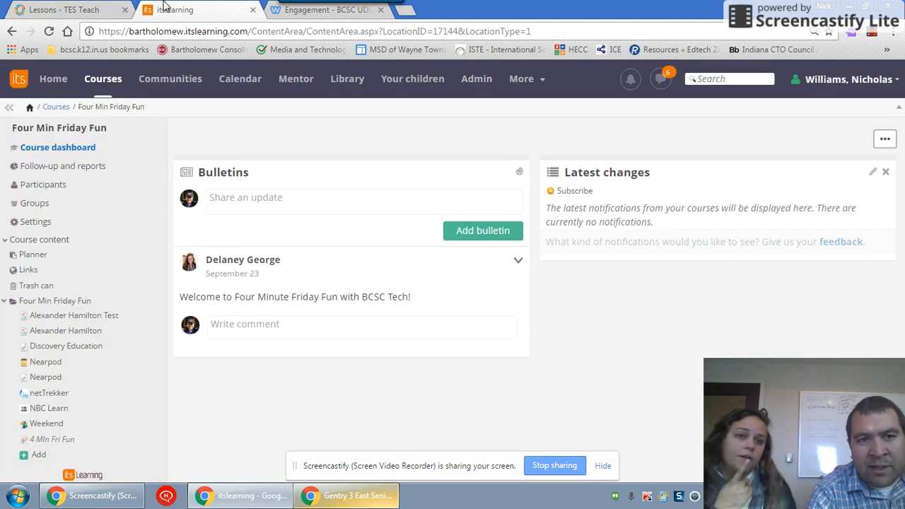
pyautogui.moveTo(170, 9)
pyautogui.mouseDown()
pyautogui.moveTo(177, 63)
pyautogui.moveTo(125, 306)
pyautogui.moveTo(170, 175)
pyautogui.moveTo(170, 4)
pyautogui.mouseUp()
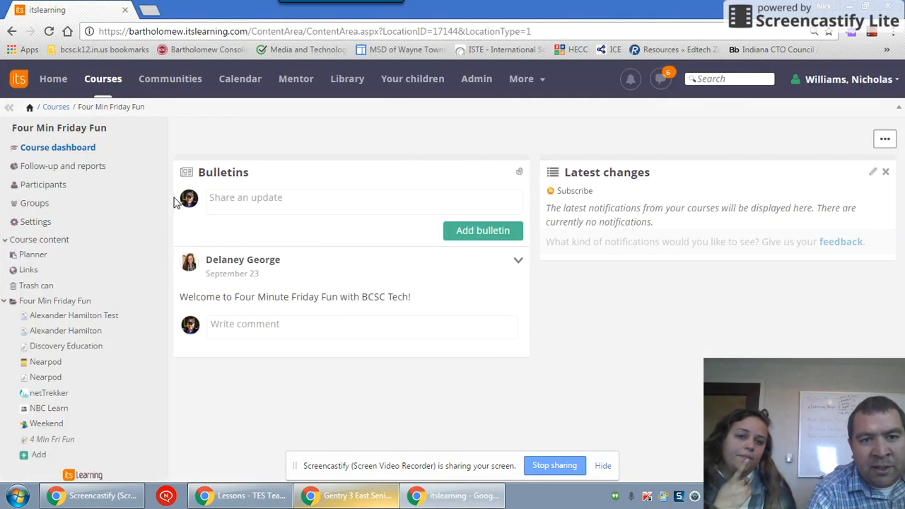
pyautogui.click(37, 455)
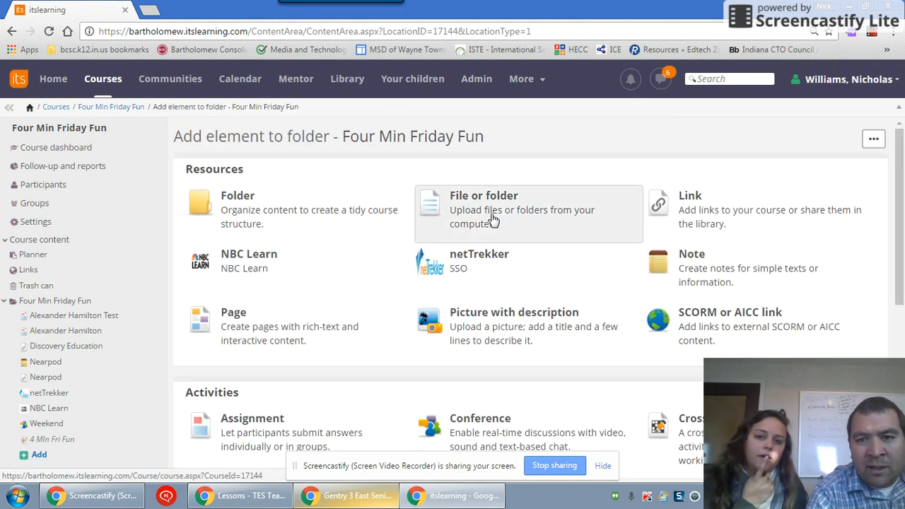
pyautogui.click(673, 203)
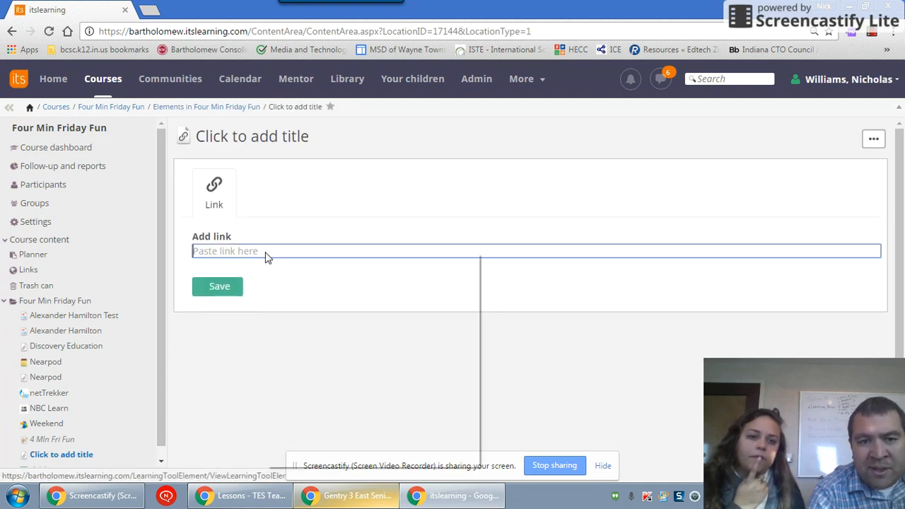
pyautogui.rightClick(265, 253)
pyautogui.click(300, 329)
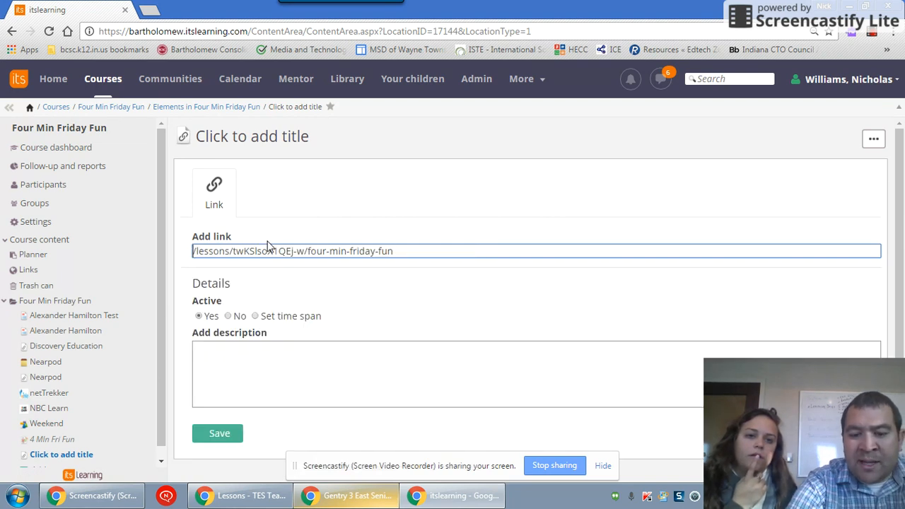
pyautogui.write('htt')
pyautogui.write('ps:')
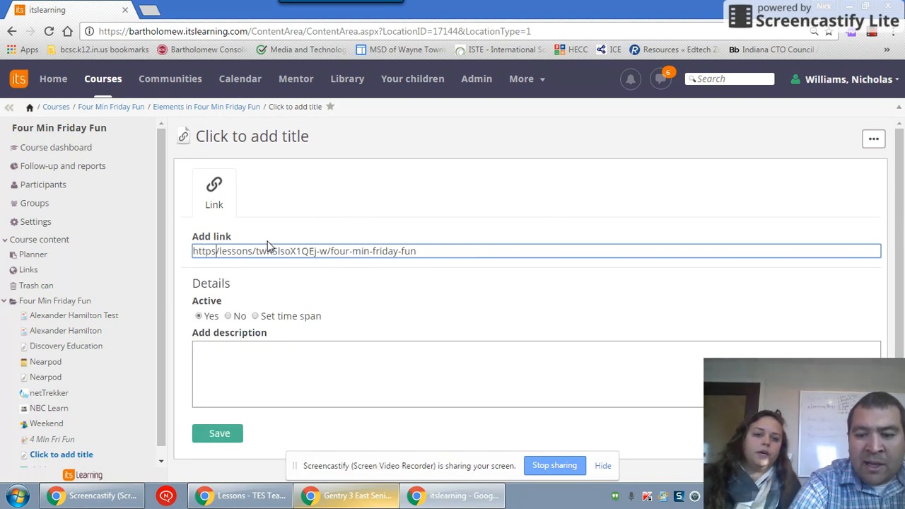
pyautogui.write('//')
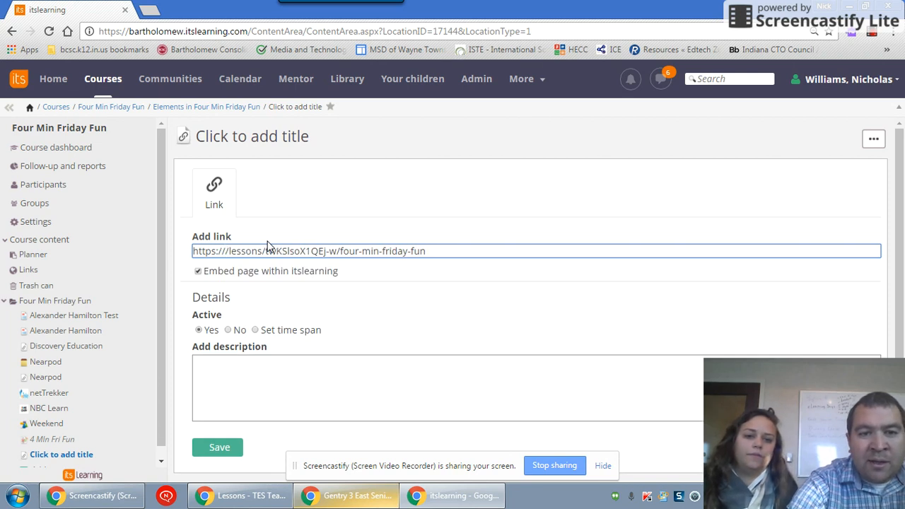
pyautogui.write('tes')
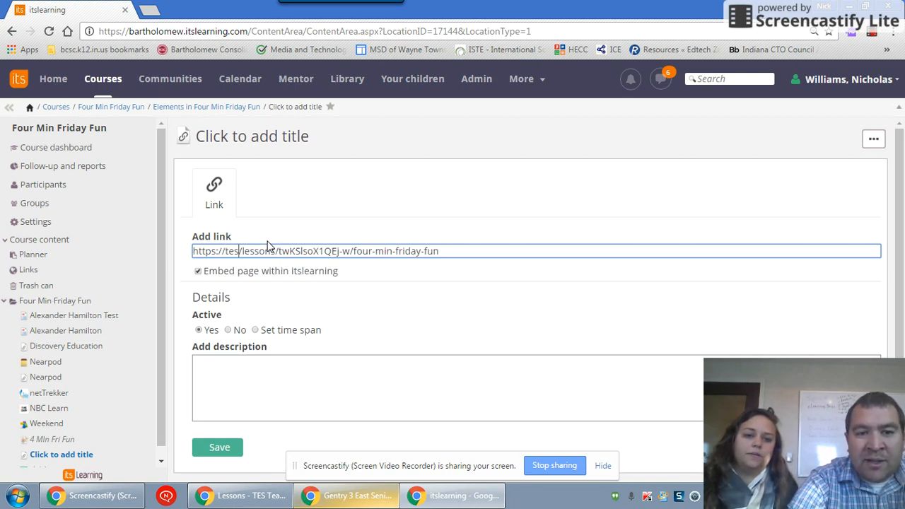
pyautogui.press('BackSpace')
pyautogui.press('BackSpace')
pyautogui.press('BackSpace')
pyautogui.write('www.te')
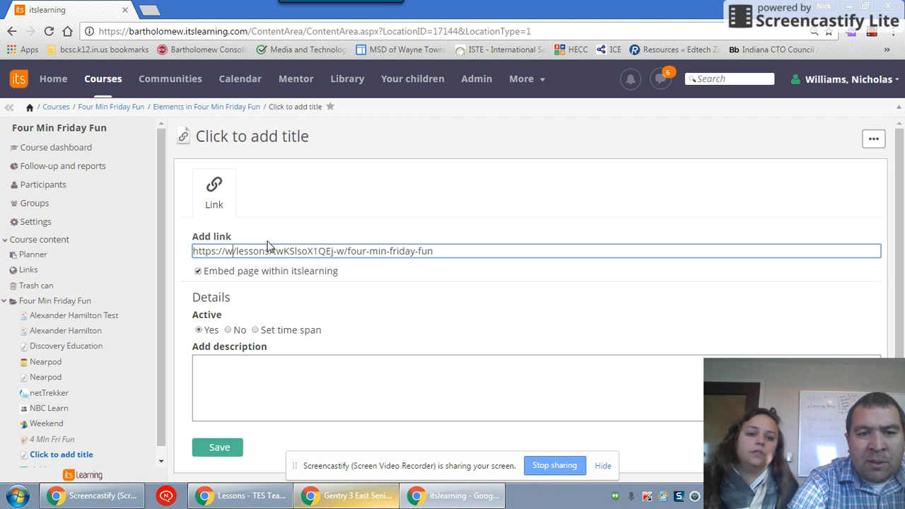
pyautogui.write('s.com')
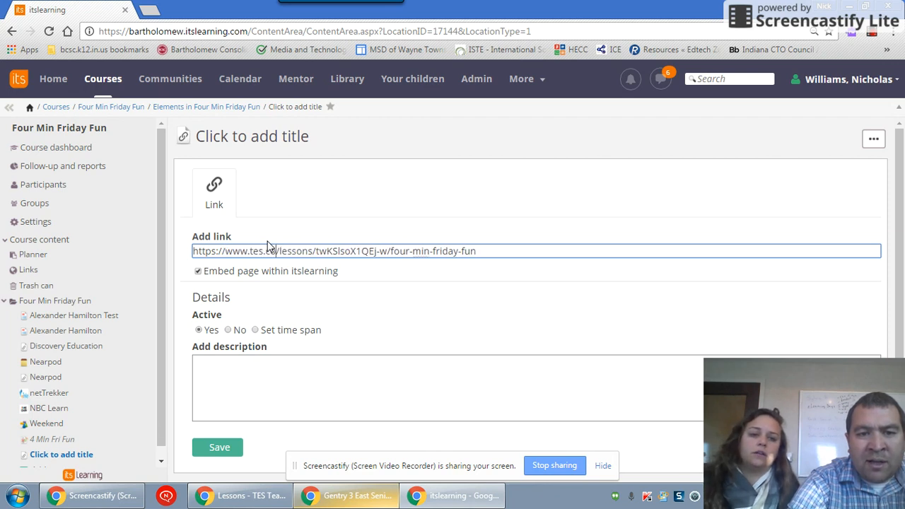
# Title the link element "Blendspace" and save it with the page embedded within itslearning
pyautogui.click(217, 141)
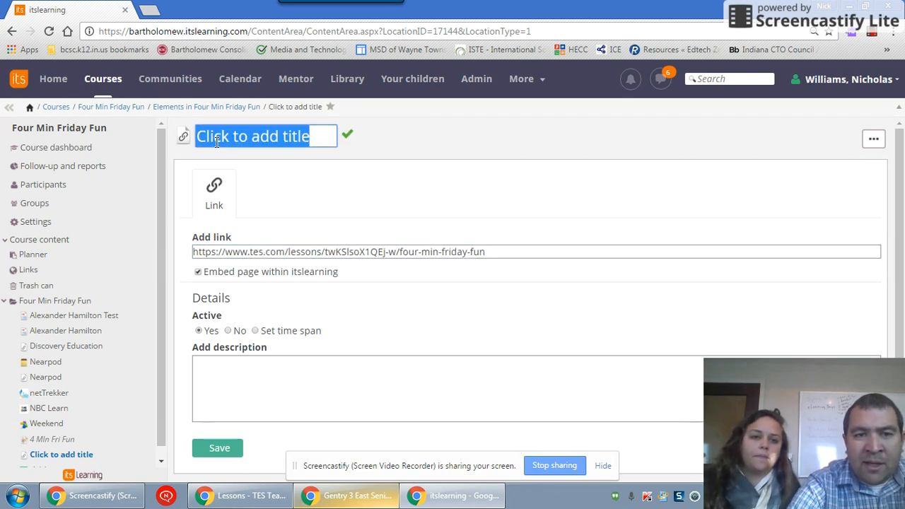
pyautogui.write('Blendspace')
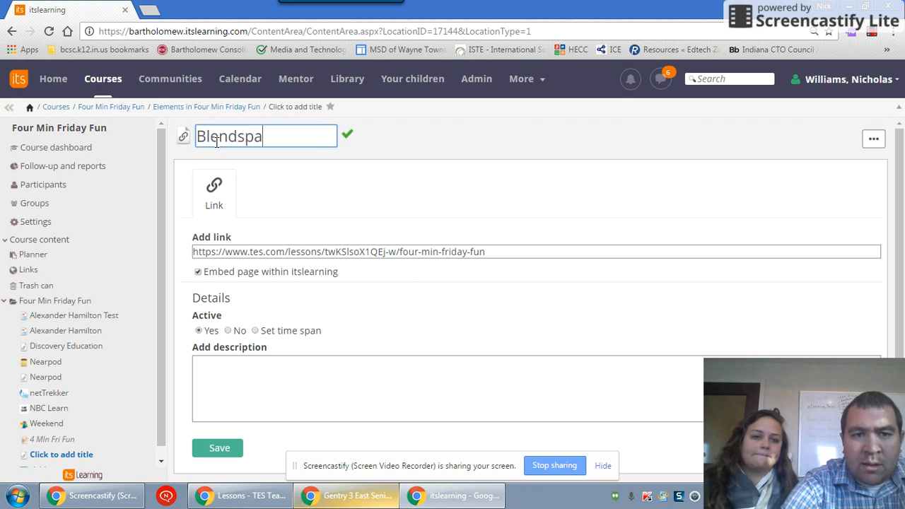
pyautogui.click(220, 449)
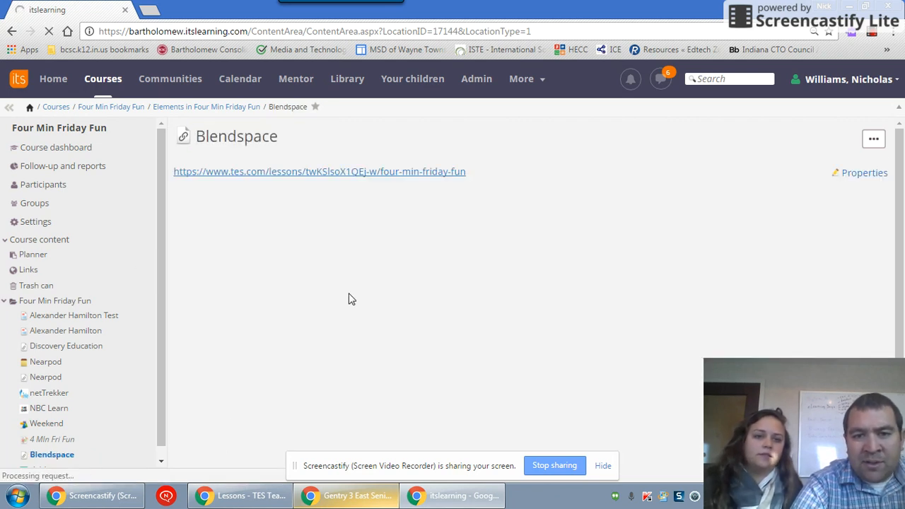